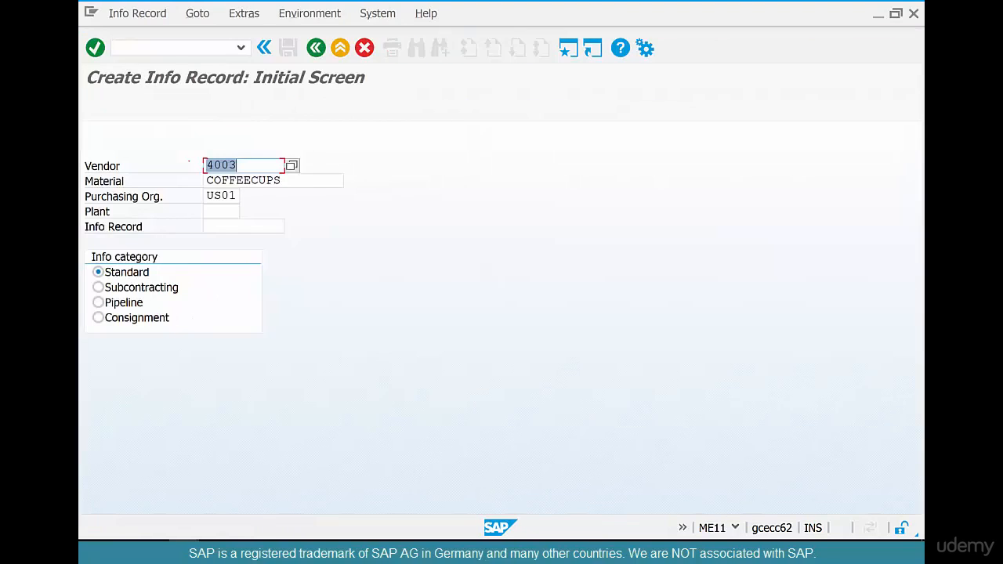
Step: Start a standard info record for vendor 4003, material COFFEEBEANS-01 and purchasing organization US01, and continue past the general data
{"action": "left_click", "coordinate": [242, 166]}
{"action": "left_click", "coordinate": [210, 211]}
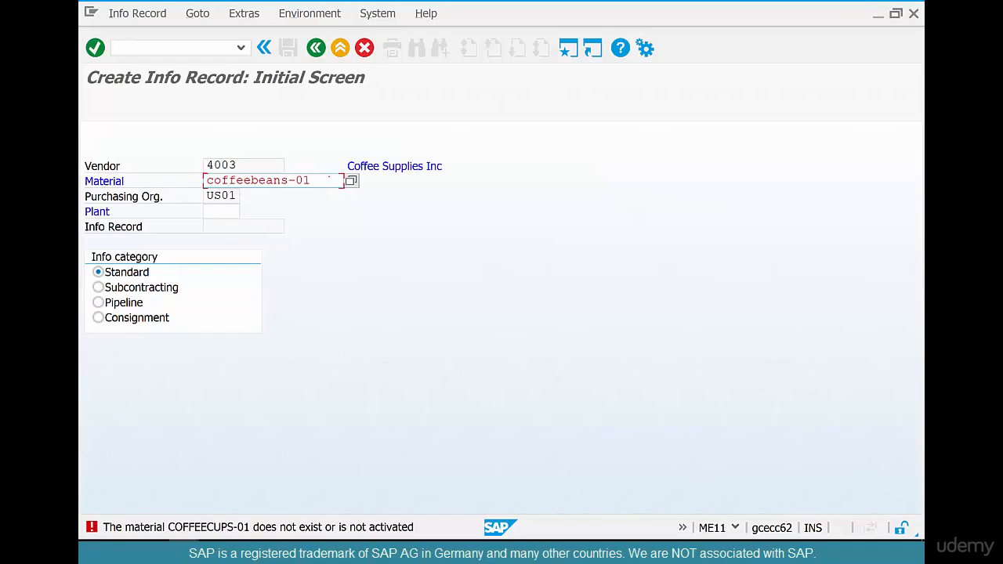
{"action": "key", "text": "Return"}
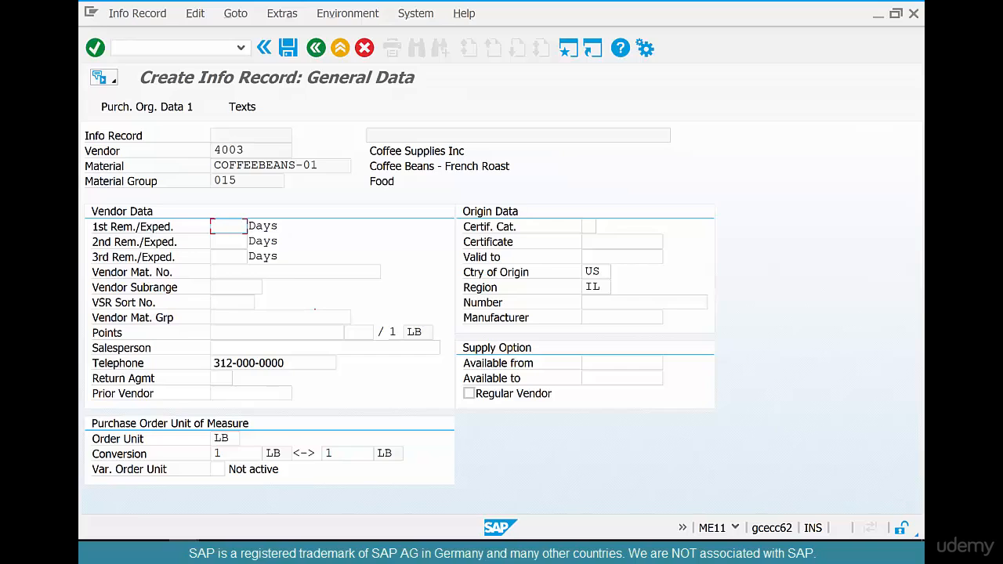
{"action": "key", "text": "Return"}
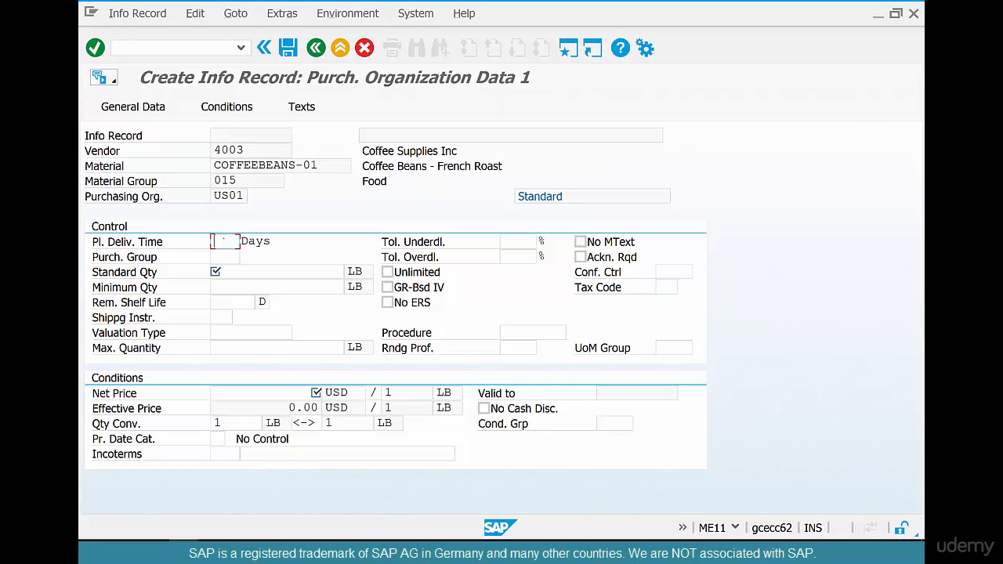
Step: Set the info record's planned delivery time to 10 days, standard quantity to 100 LB and minimum quantity to 20 LB
{"action": "type", "text": "10"}
{"action": "left_click", "coordinate": [225, 257]}
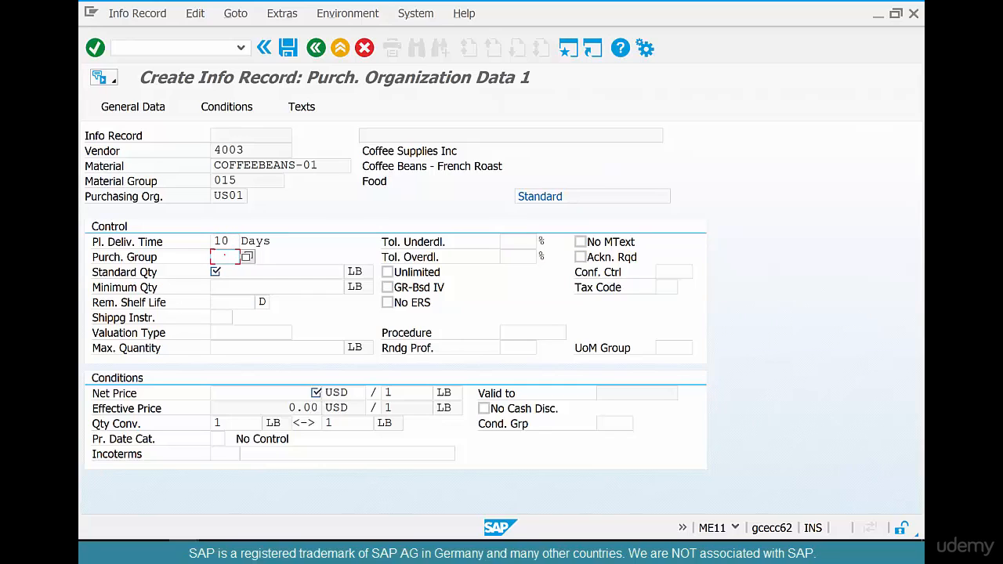
{"action": "left_click", "coordinate": [259, 272]}
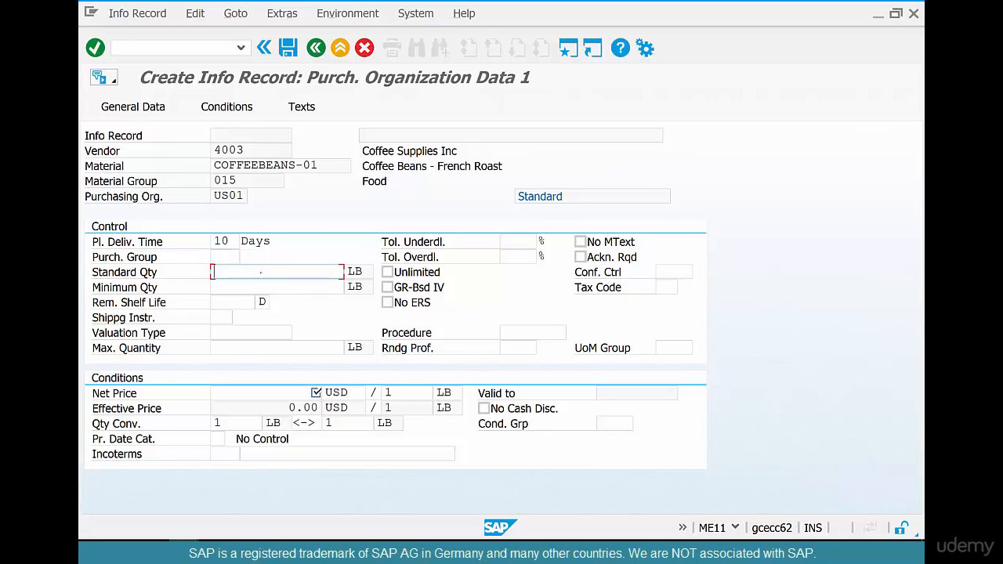
{"action": "type", "text": "100"}
{"action": "left_click", "coordinate": [222, 283]}
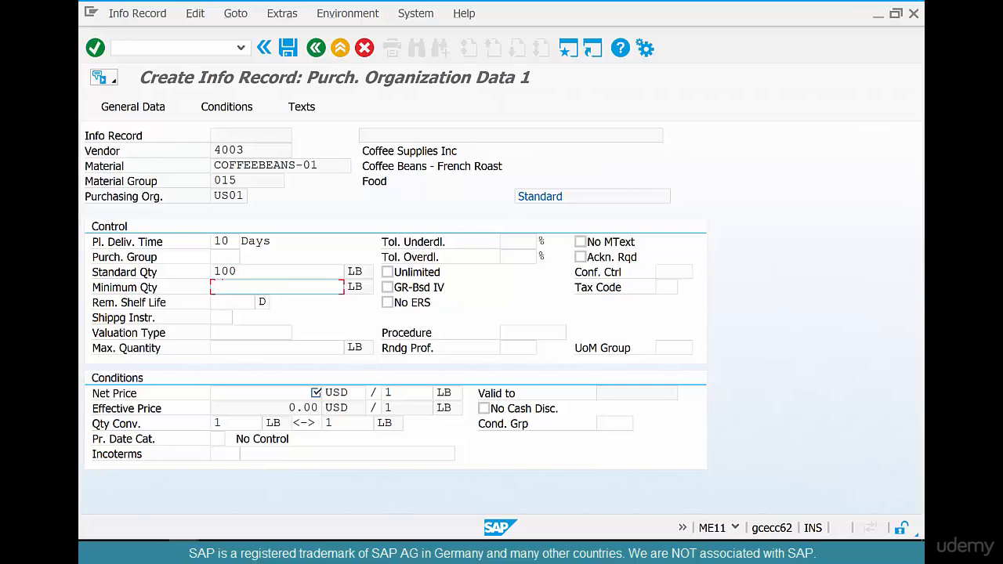
{"action": "type", "text": "20"}
Step: Set the info record's net price to 10 USD per LB and its purchasing group to US1, and accept the data
{"action": "left_click", "coordinate": [517, 240]}
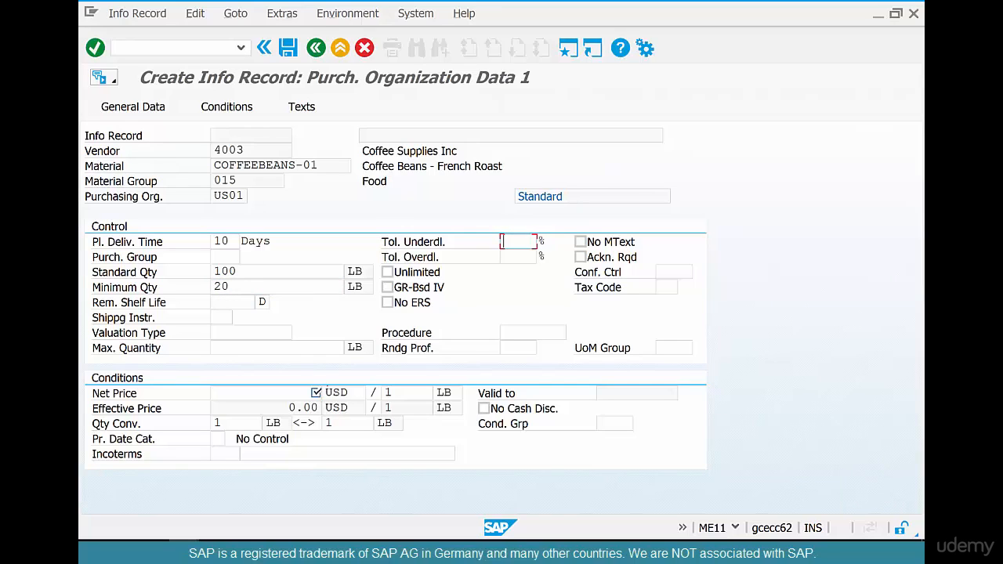
{"action": "left_click", "coordinate": [294, 394]}
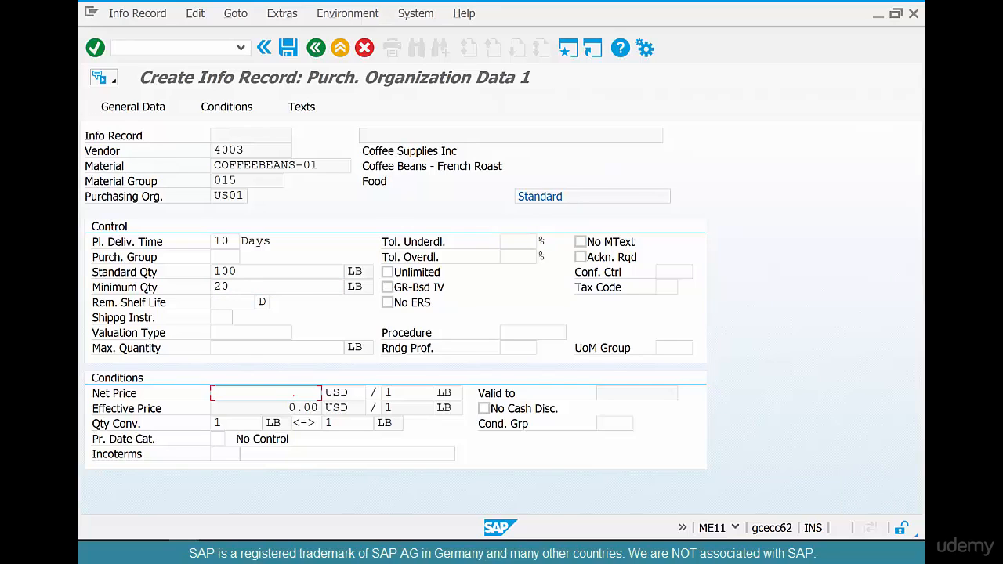
{"action": "type", "text": "10"}
{"action": "key", "text": "Return"}
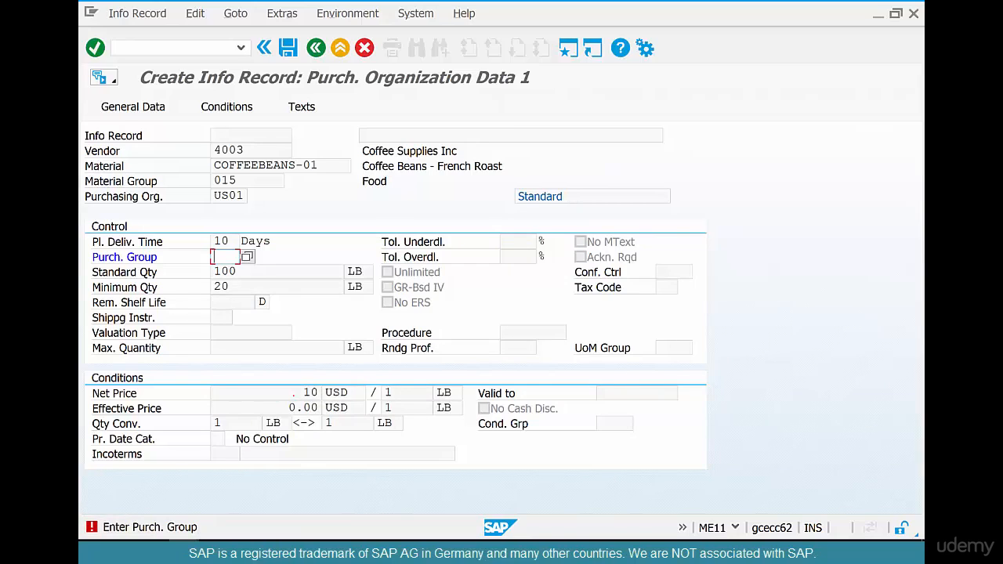
{"action": "type", "text": "us1"}
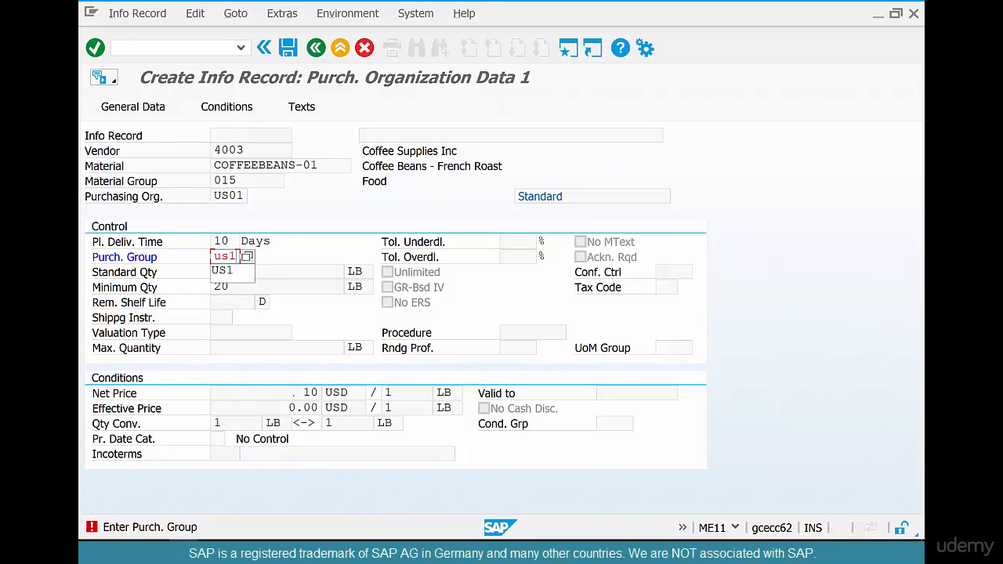
{"action": "key", "text": "Return"}
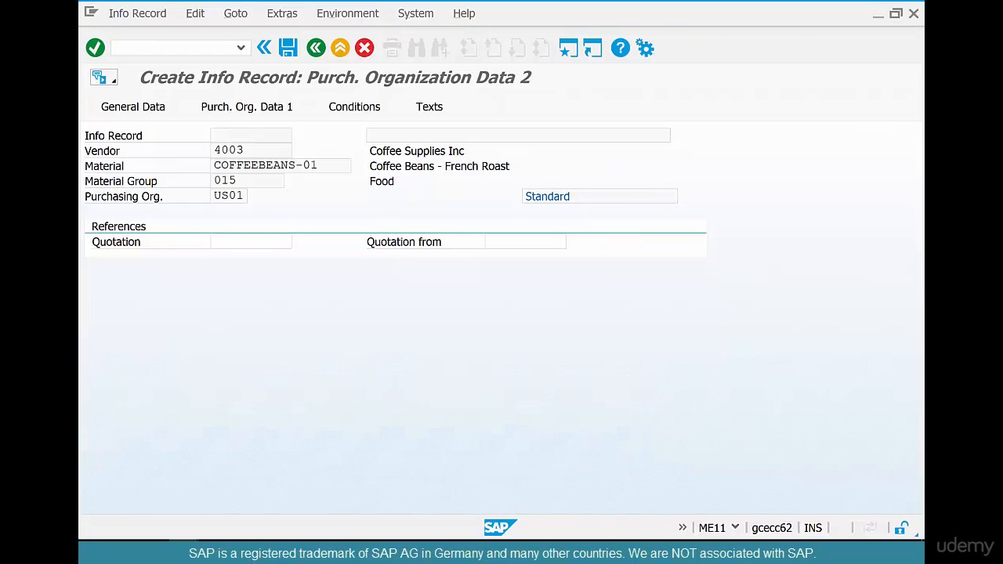
Step: Continue to the text overview without adding texts and save the info record
{"action": "key", "text": "Return"}
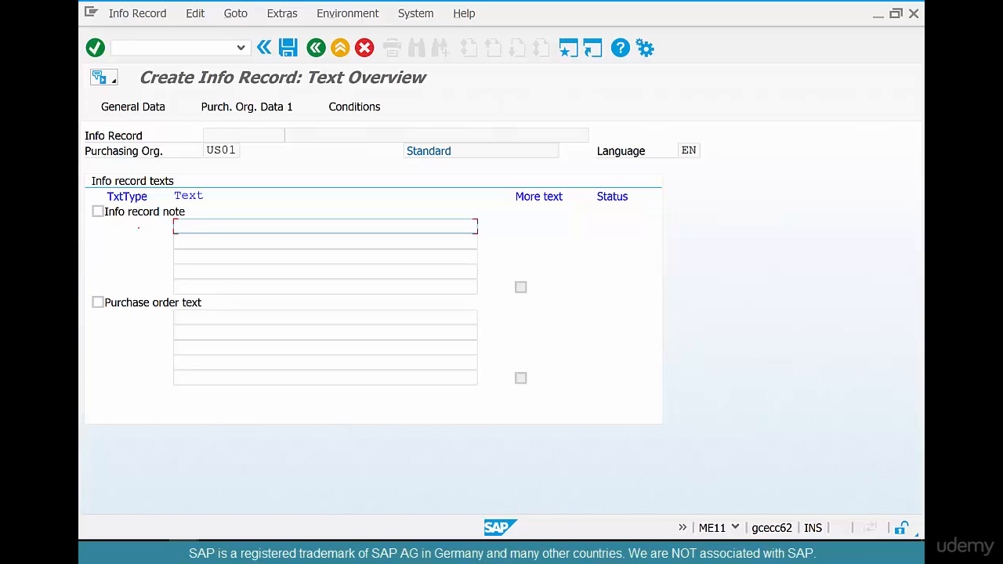
{"action": "key", "text": "ctrl+s"}
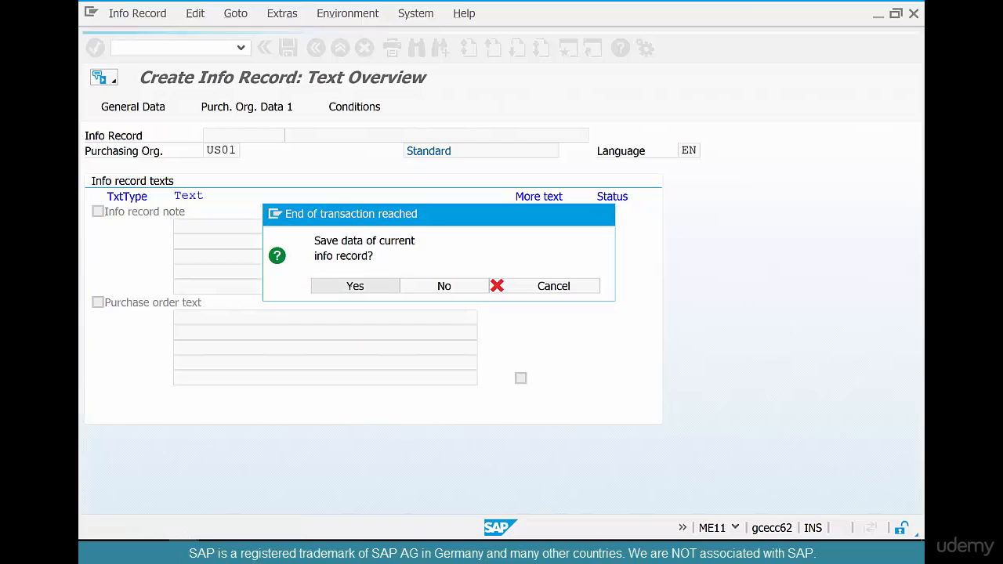
{"action": "key", "text": "Return"}
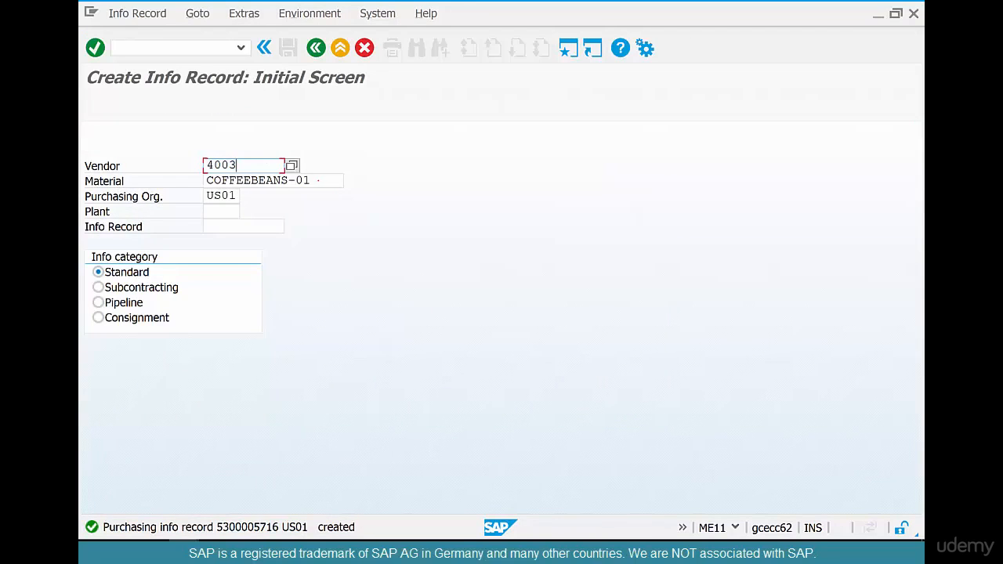
Step: Leave info record creation and start a standard purchase order with transaction ME21N for vendor 4003
{"action": "key", "text": "Tab"}
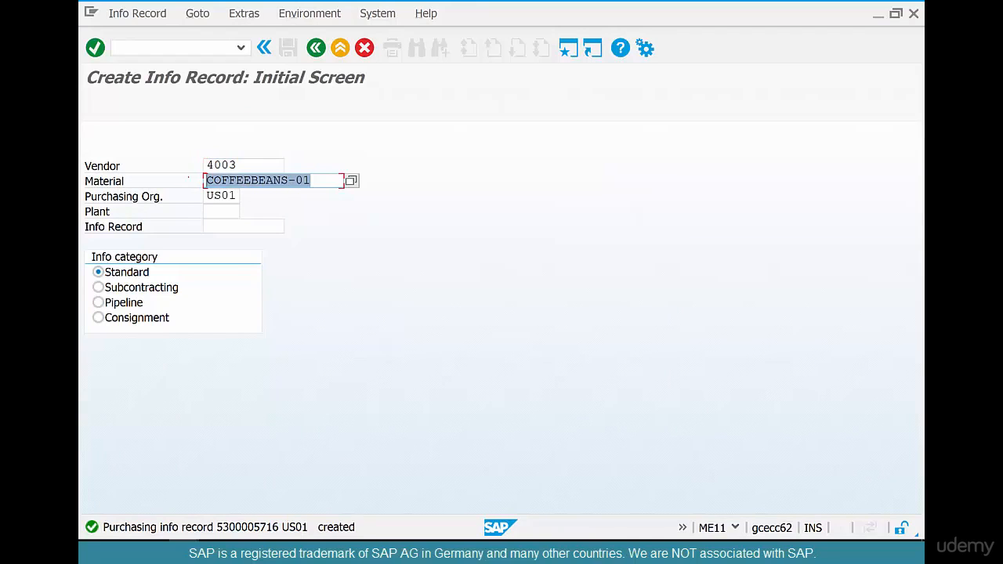
{"action": "key", "text": "F3"}
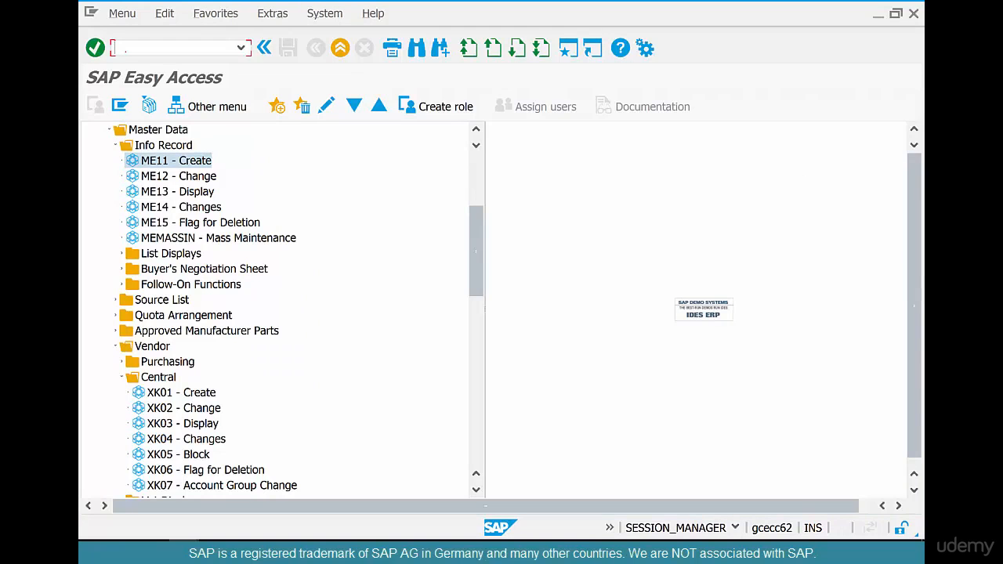
{"action": "type", "text": "me21n"}
{"action": "key", "text": "Return"}
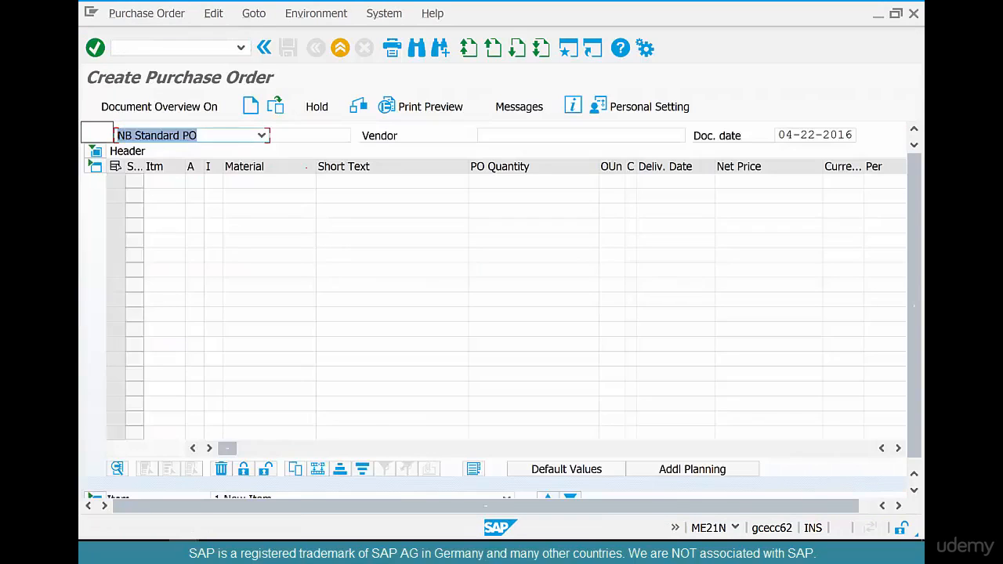
{"action": "left_click", "coordinate": [513, 138]}
{"action": "type", "text": "4"}
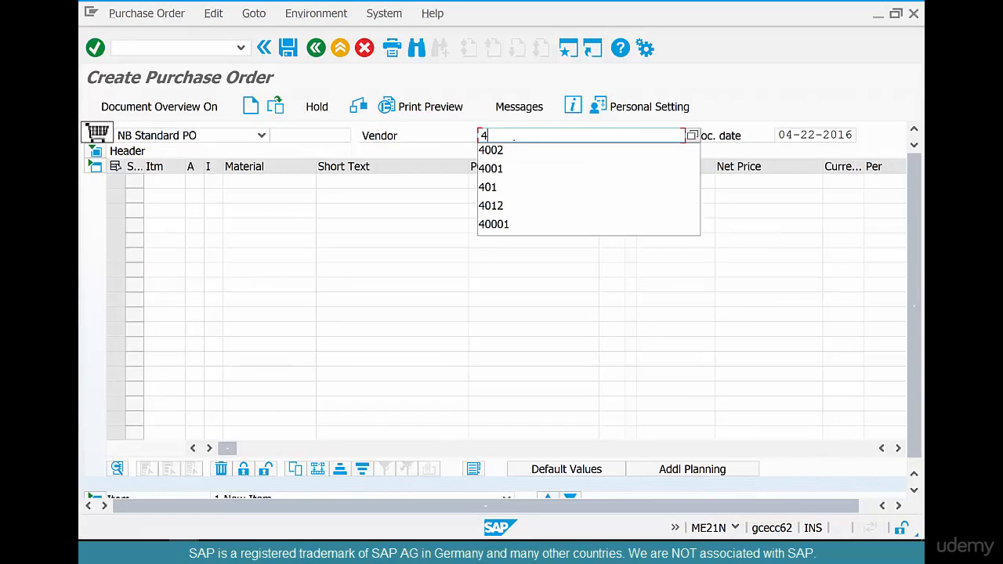
{"action": "type", "text": "003"}
{"action": "key", "text": "Return"}
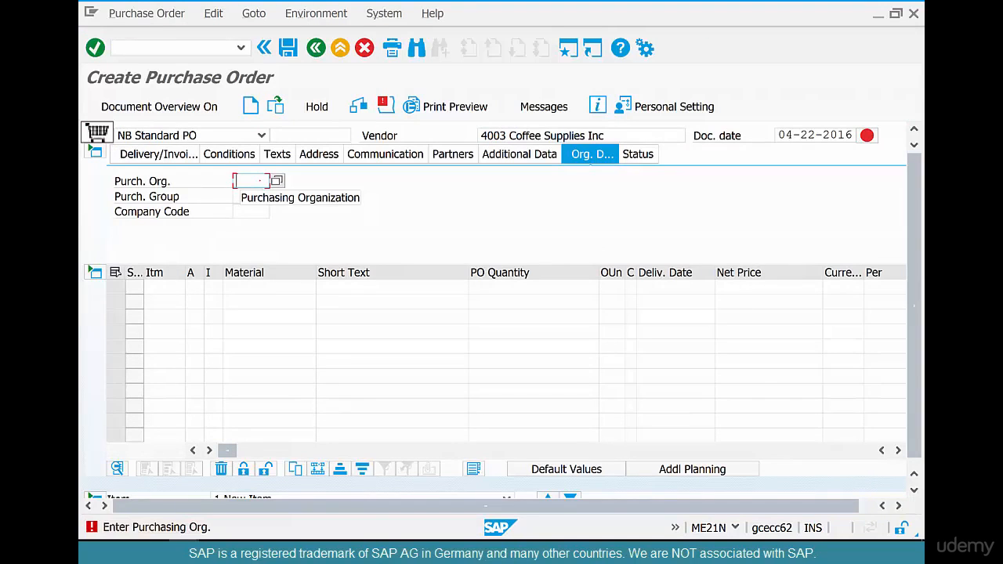
Step: Set the purchase order's purchasing organization to US01, purchasing group to 300 and company code to US01
{"action": "left_click", "coordinate": [259, 181]}
{"action": "type", "text": "us01"}
{"action": "key", "text": "Tab"}
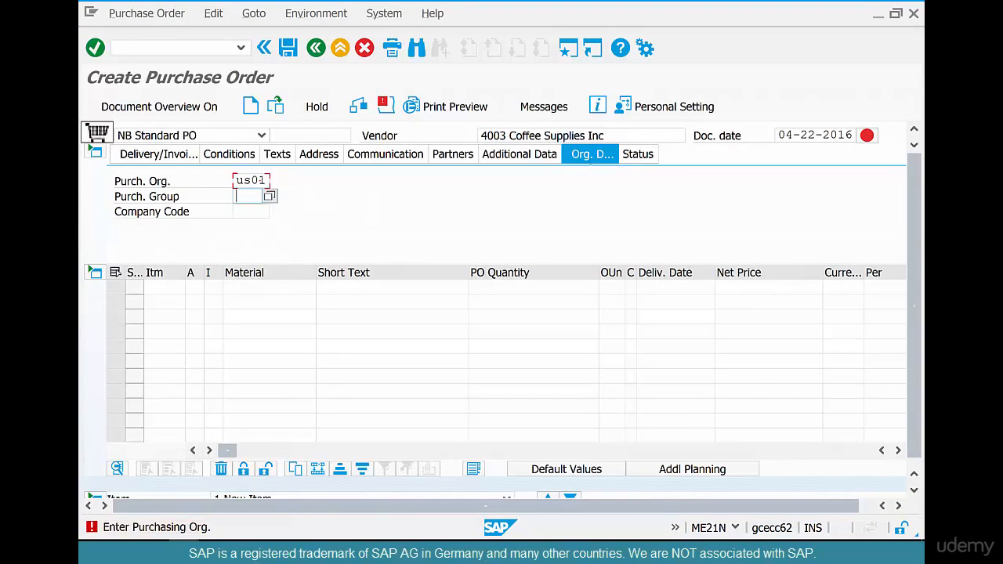
{"action": "key", "text": "Down"}
{"action": "key", "text": "Return"}
{"action": "key", "text": "Tab"}
{"action": "left_click", "coordinate": [269, 287]}
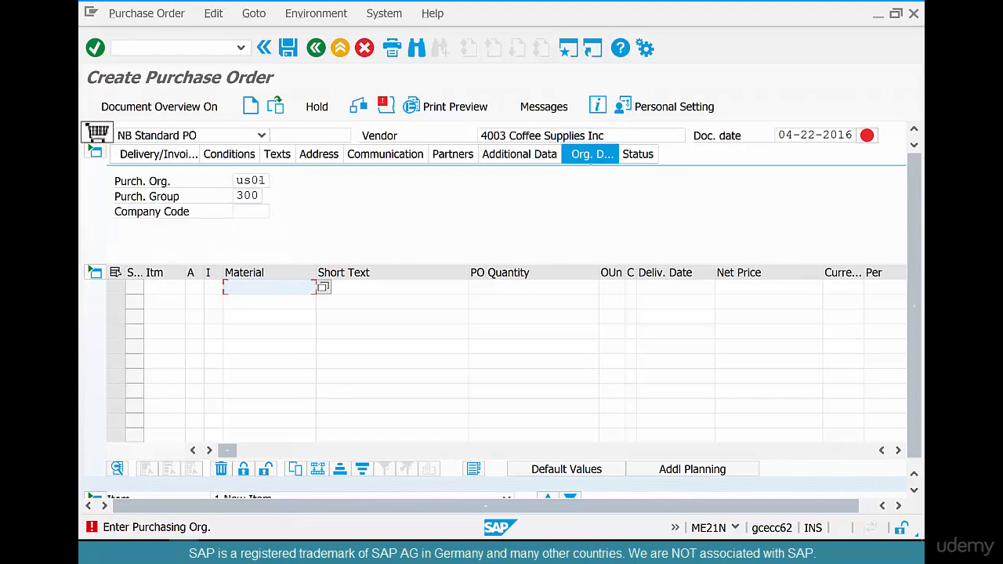
{"action": "left_click", "coordinate": [252, 196]}
{"action": "key", "text": "Tab"}
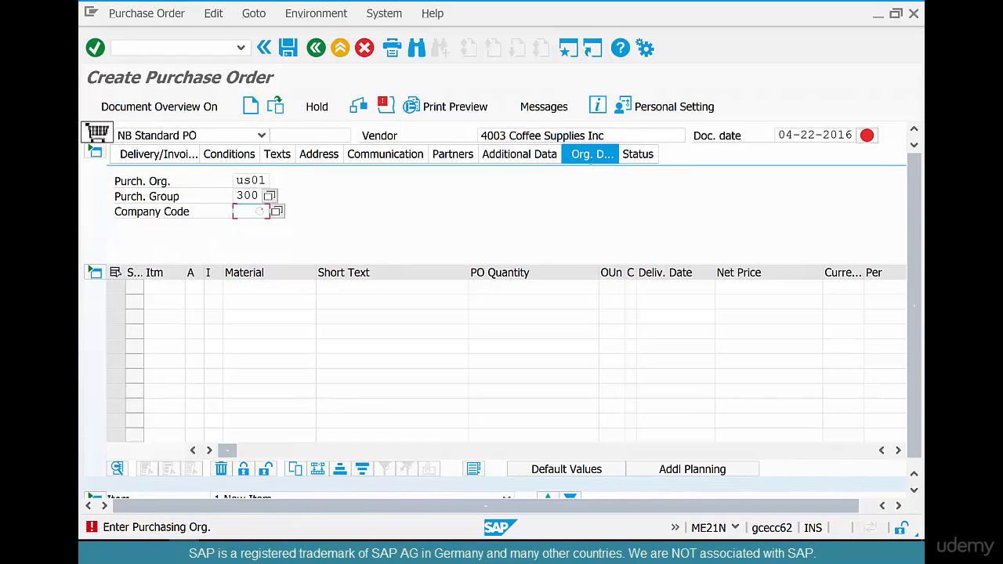
{"action": "key", "text": "Down"}
{"action": "key", "text": "Return"}
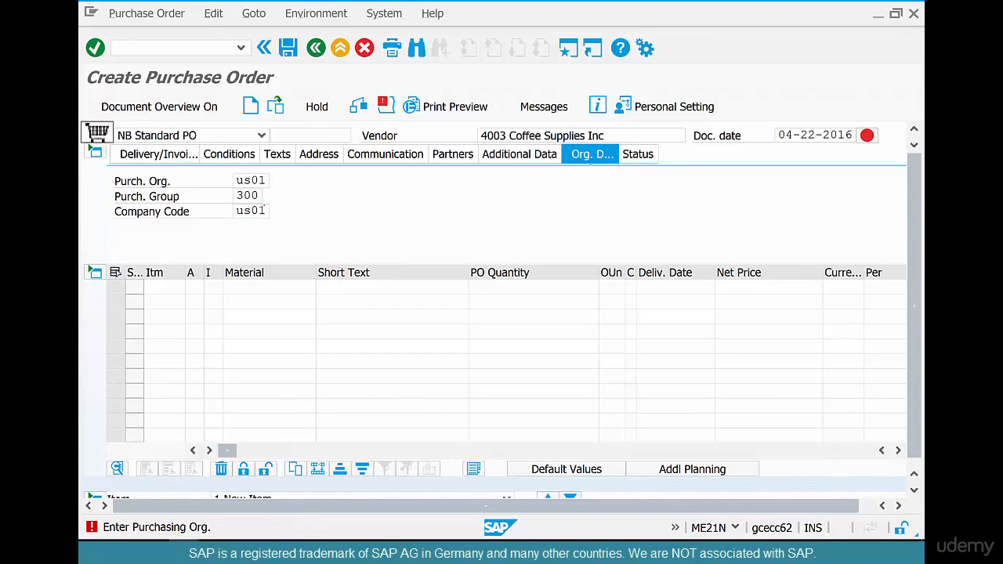
{"action": "key", "text": "Return"}
Step: Add a purchase order item for material COFFEEBEANS-01 with a quantity of 10
{"action": "left_click", "coordinate": [269, 287]}
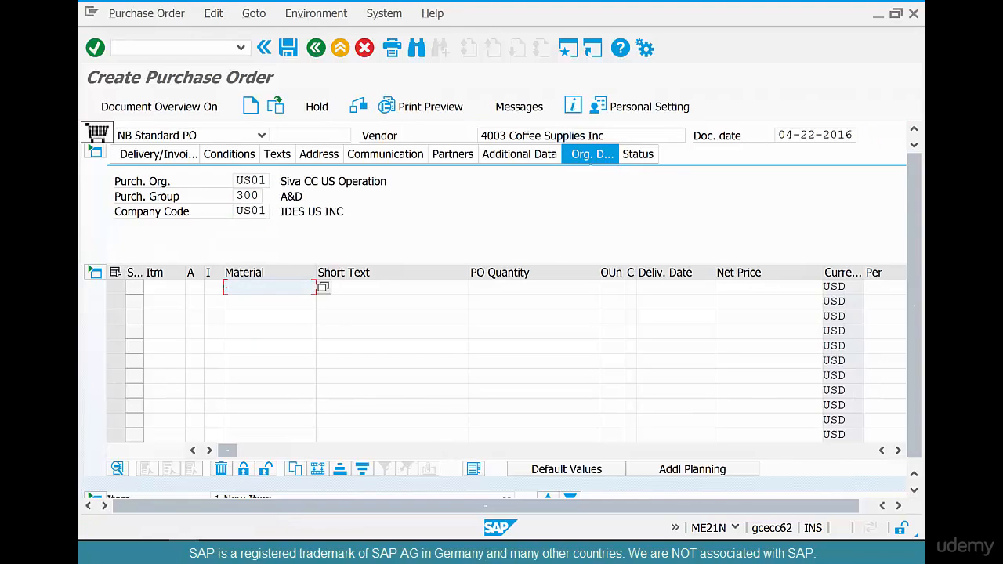
{"action": "type", "text": "c"}
{"action": "key", "text": "Down"}
{"action": "key", "text": "Return"}
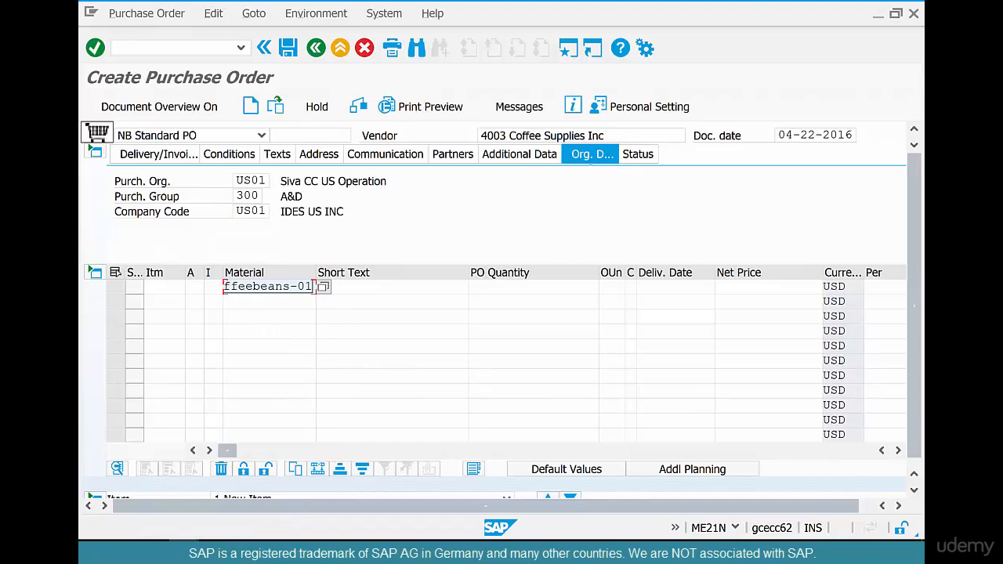
{"action": "key", "text": "Tab"}
{"action": "key", "text": "Tab"}
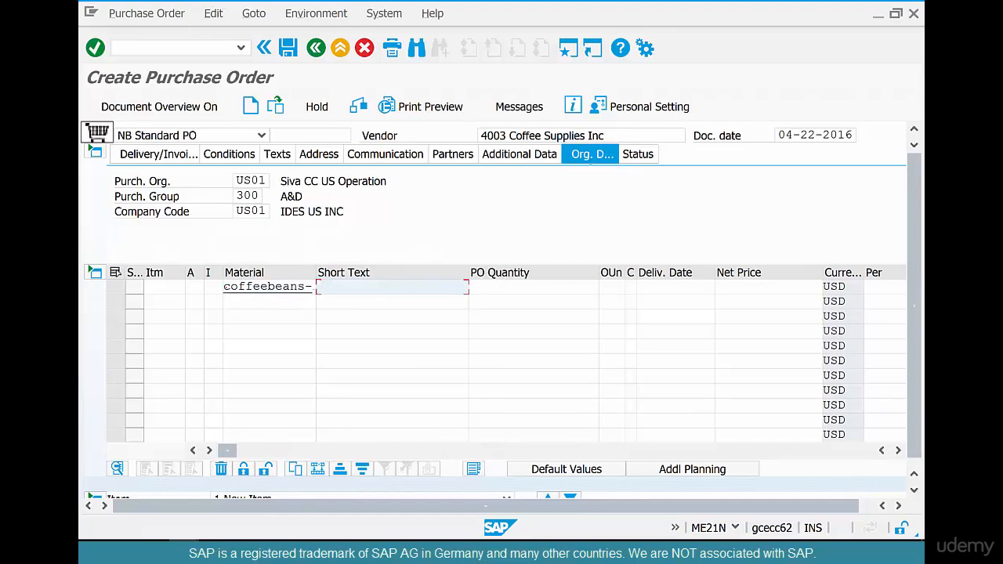
{"action": "type", "text": "10"}
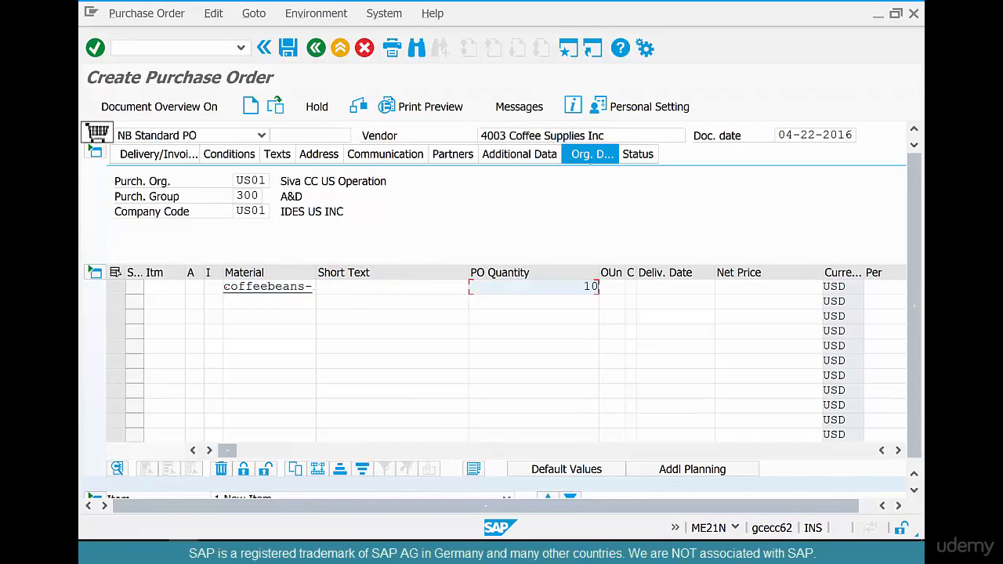
{"action": "key", "text": "Return"}
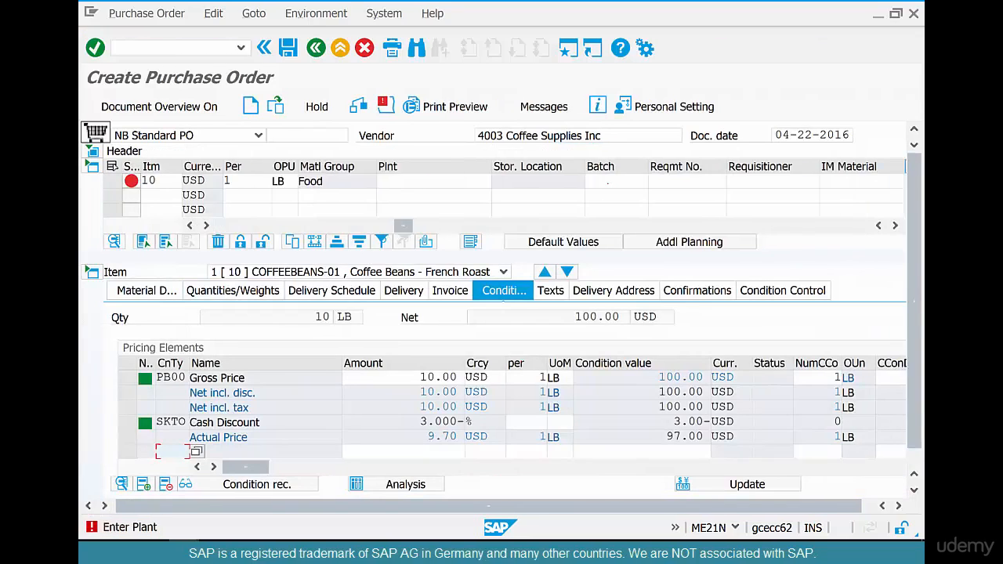
Step: Assign plant CHI1 to the coffee beans item
{"action": "left_click", "coordinate": [445, 180]}
{"action": "type", "text": "chi1"}
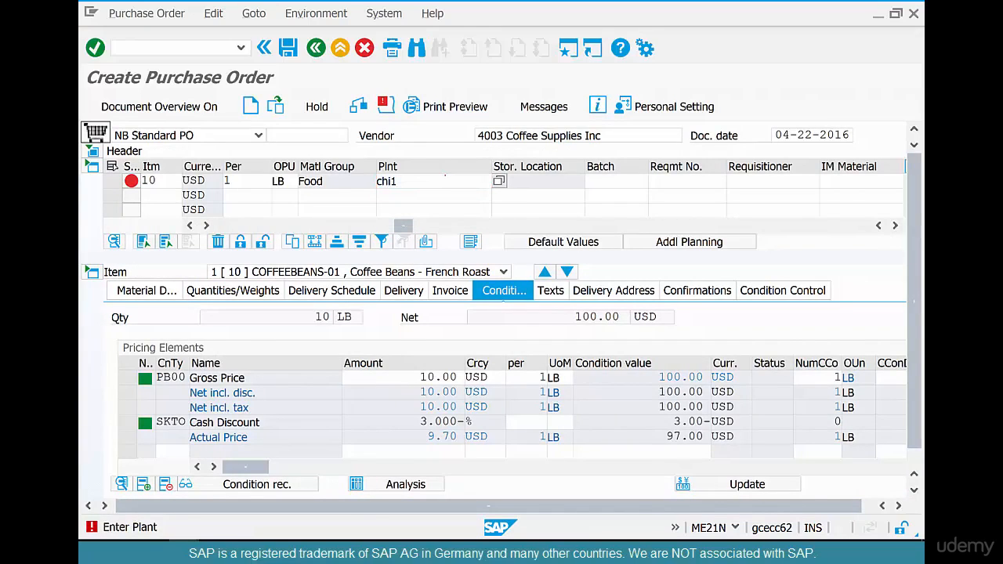
{"action": "key", "text": "Return"}
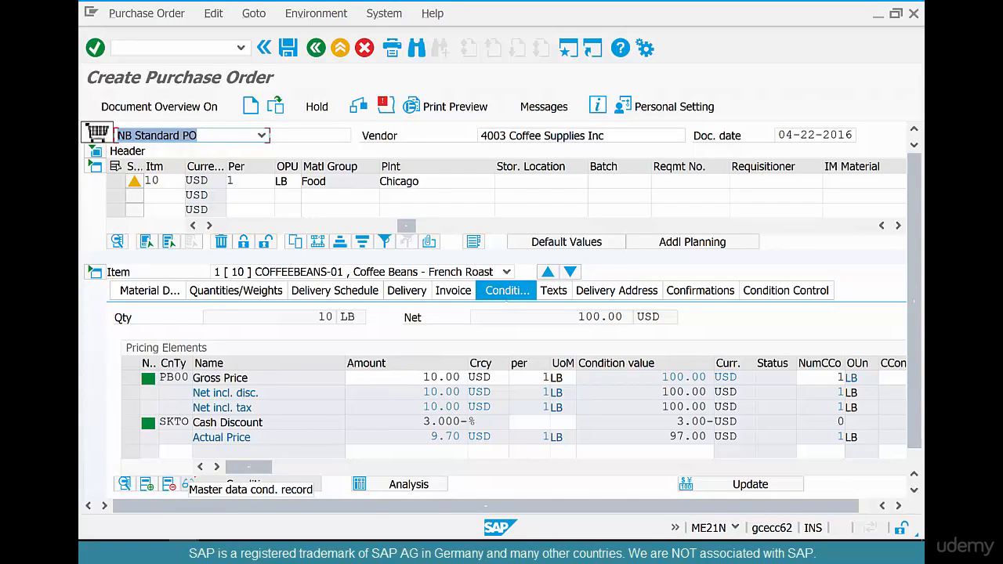
Step: Compare the coffee beans item's delivery date with today's date in the system calendar and examine its gross price
{"action": "left_click_drag", "start_coordinate": [406, 226], "coordinate": [228, 225]}
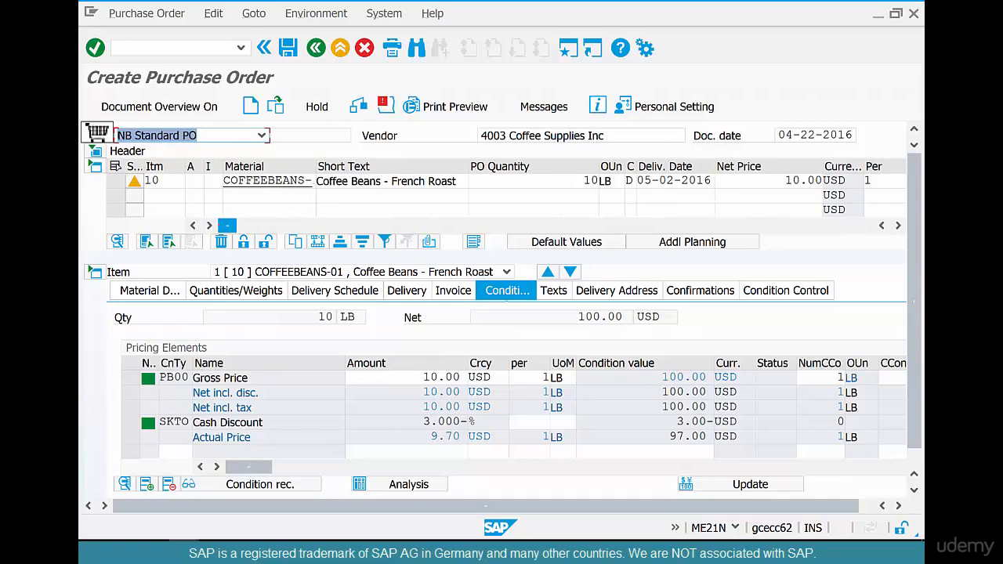
{"action": "left_click", "coordinate": [881, 552]}
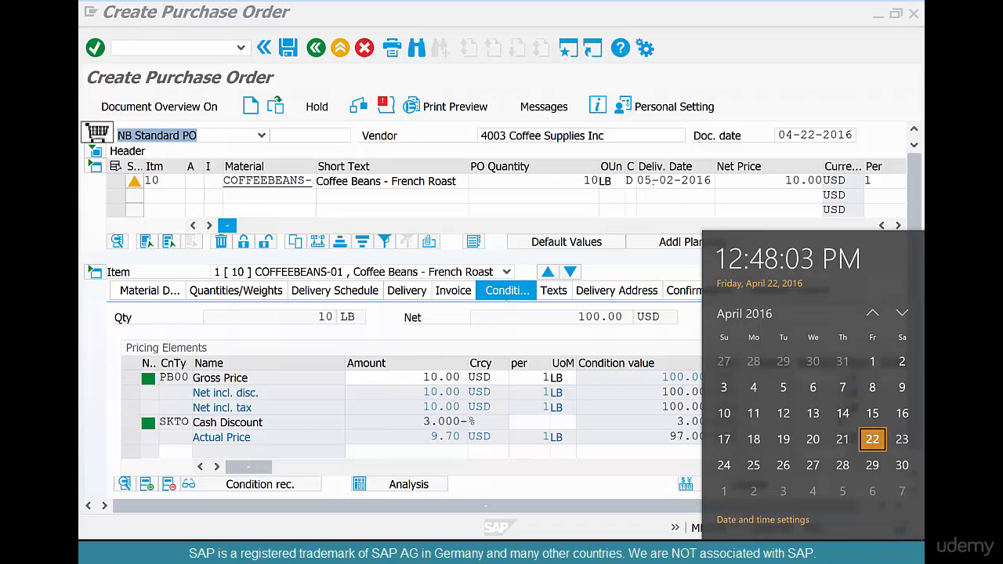
{"action": "key", "text": "Escape"}
{"action": "left_click", "coordinate": [660, 181]}
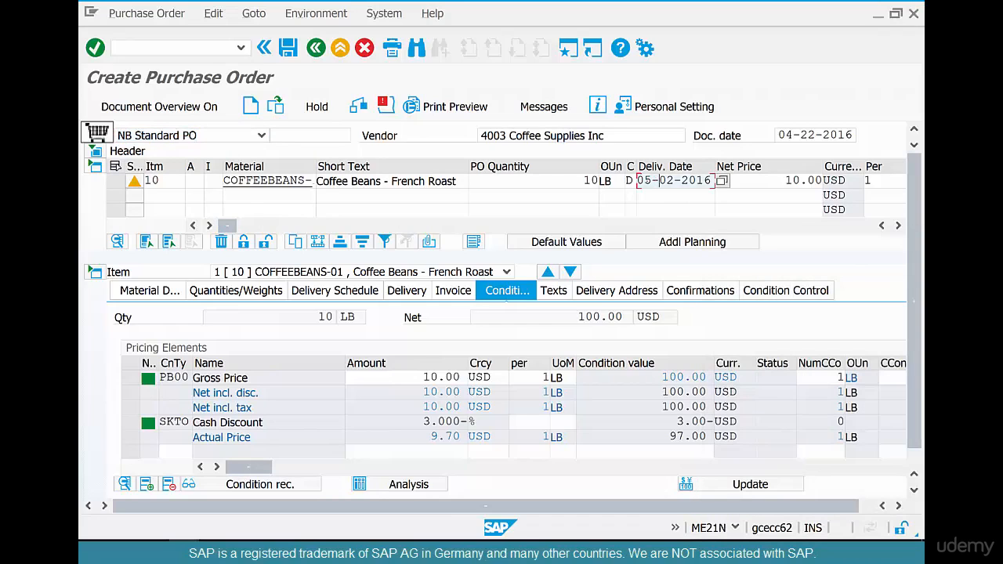
{"action": "left_click_drag", "start_coordinate": [637, 181], "coordinate": [711, 181]}
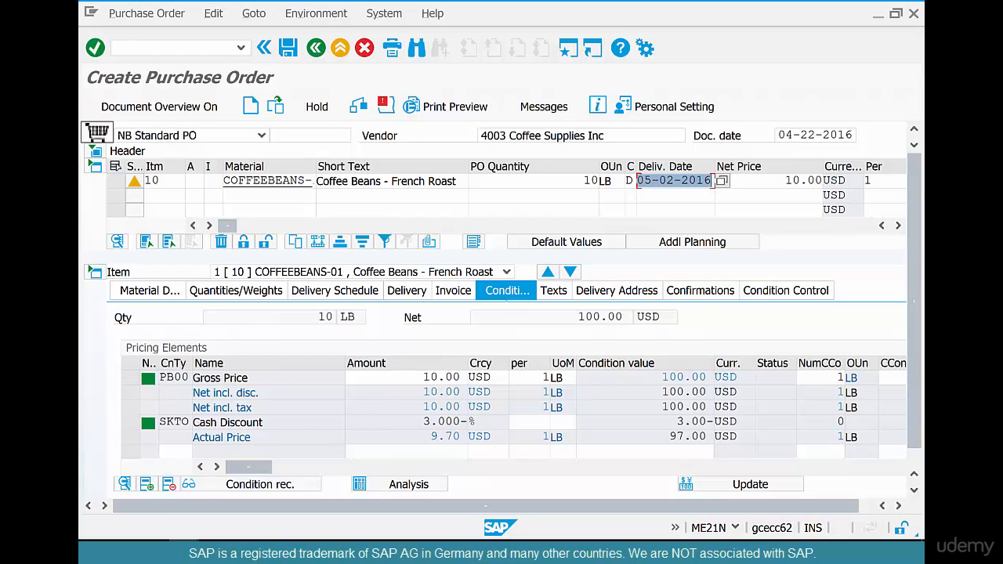
{"action": "left_click", "coordinate": [650, 181]}
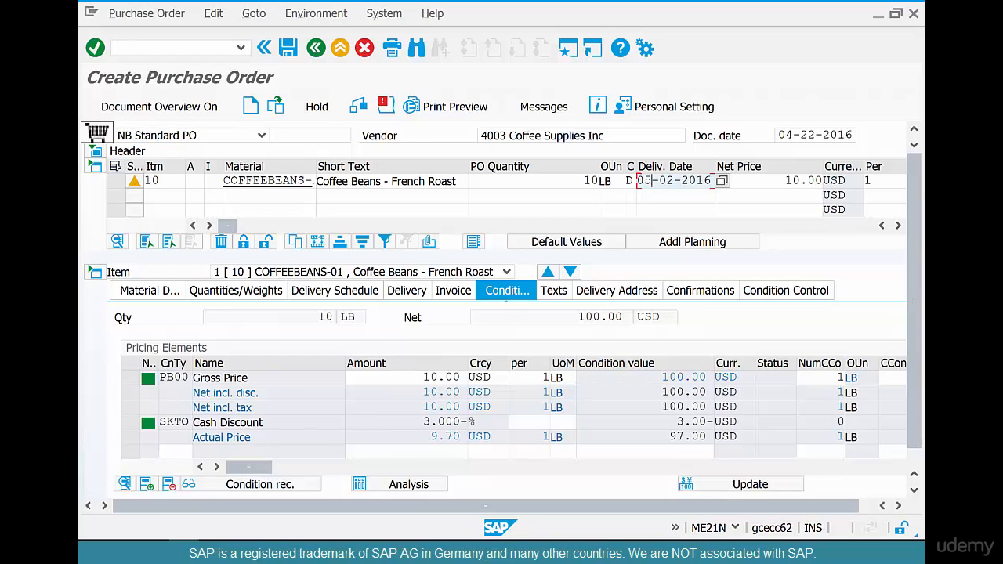
{"action": "left_click_drag", "start_coordinate": [638, 181], "coordinate": [711, 181]}
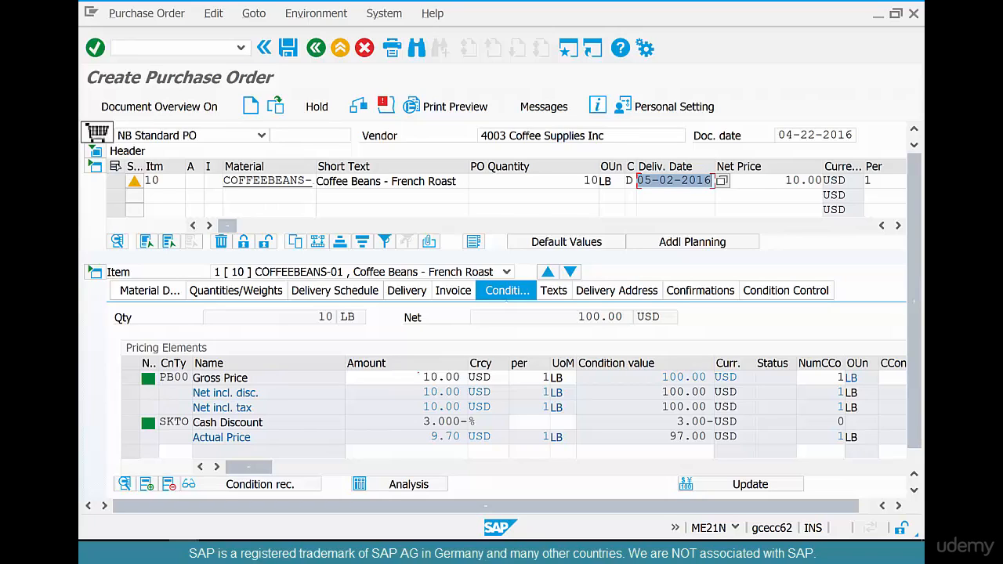
{"action": "left_click_drag", "start_coordinate": [421, 377], "coordinate": [467, 377]}
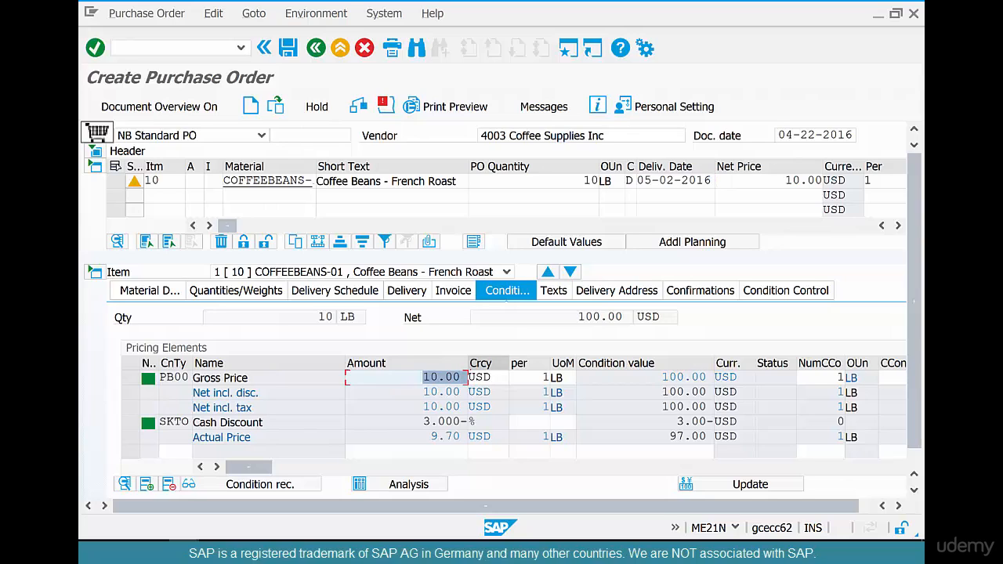